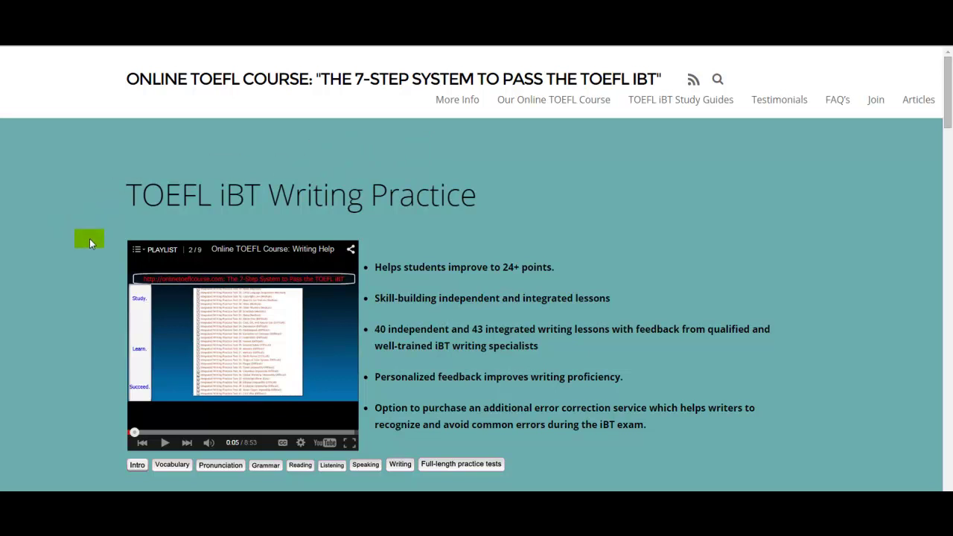
- Replace 'due to' with 'because' so the opening reads 'writing you because I am uncertain'
mouse_move(275, 497)
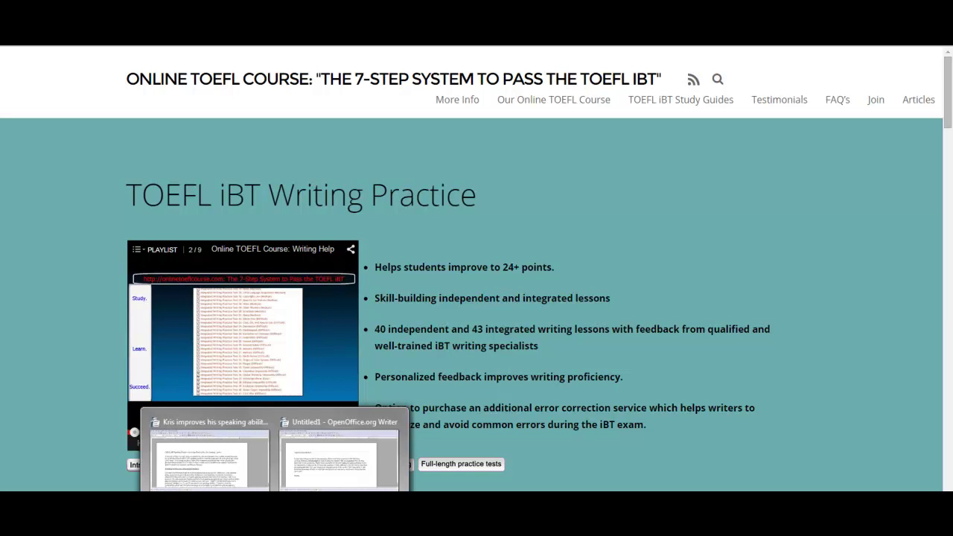
left_click(326, 472)
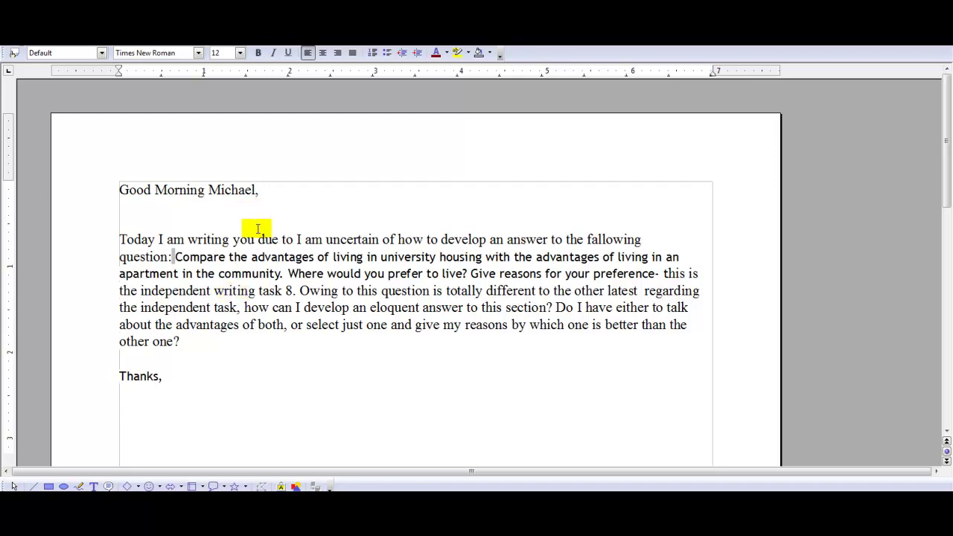
key("Delete")
key("Delete")
key("Delete")
key("Delete")
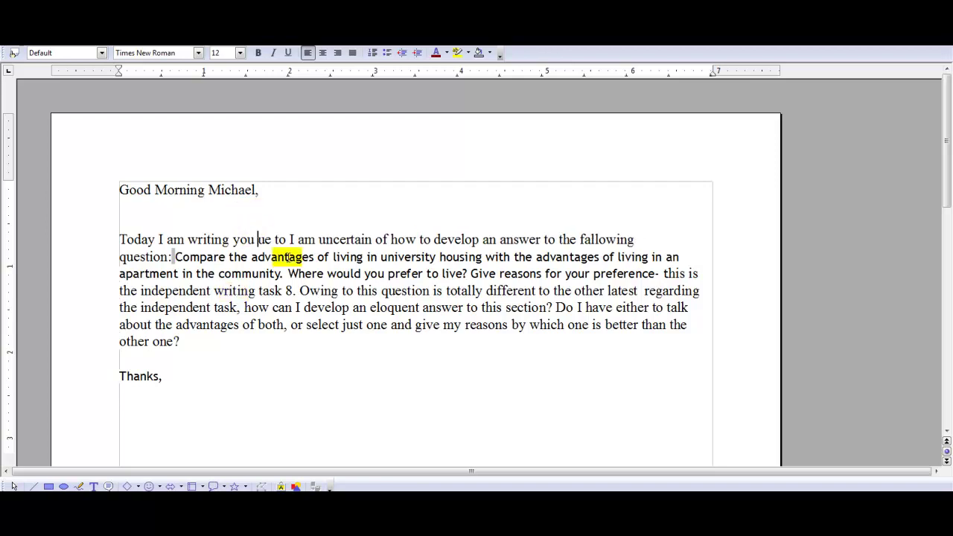
key("Delete")
key("Delete")
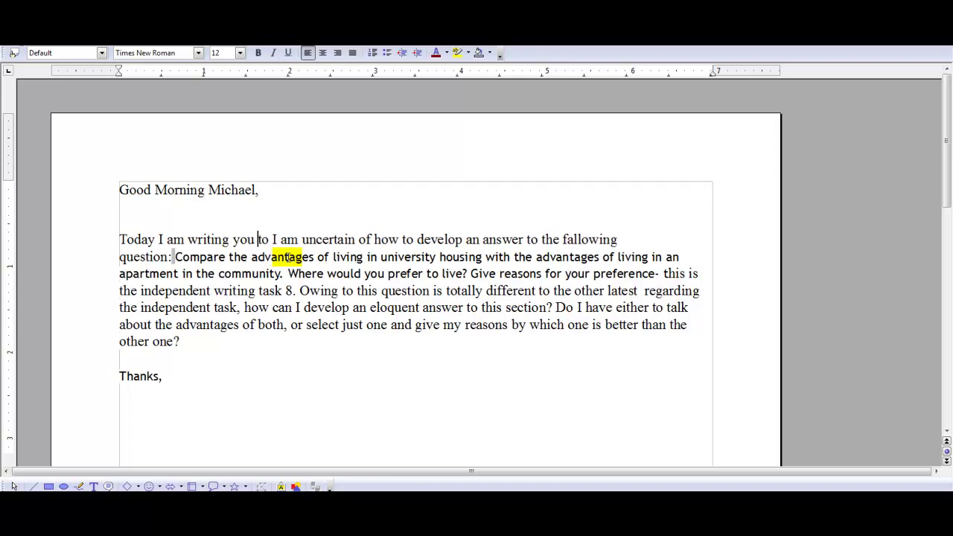
type("bec")
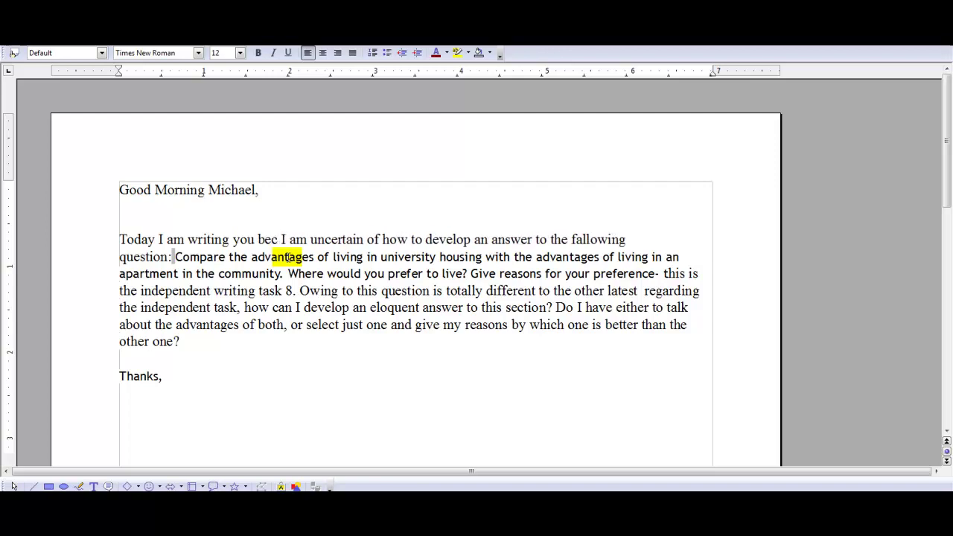
type("aI am u")
key("BackSpace")
type("use")
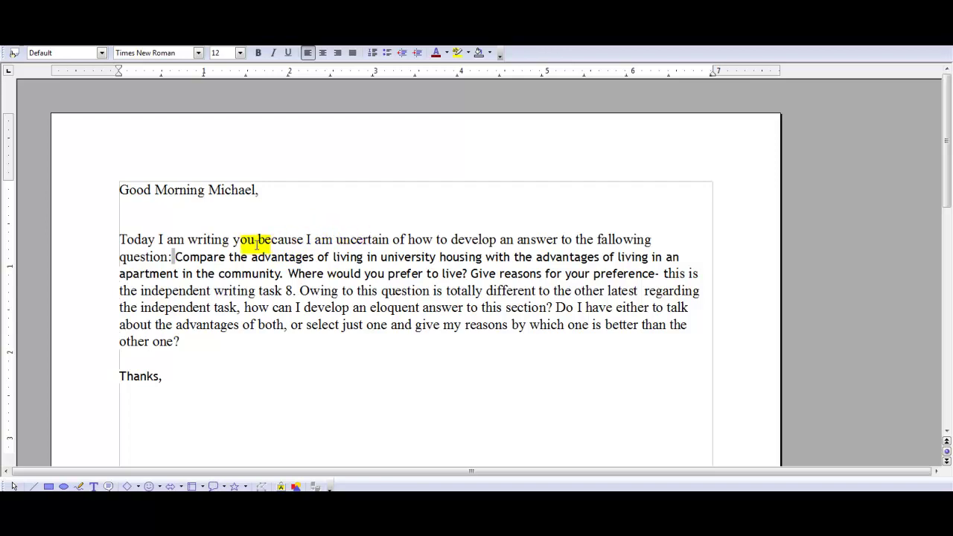
- Correct the misspelled 'fallowing' to 'following'
left_click(604, 239)
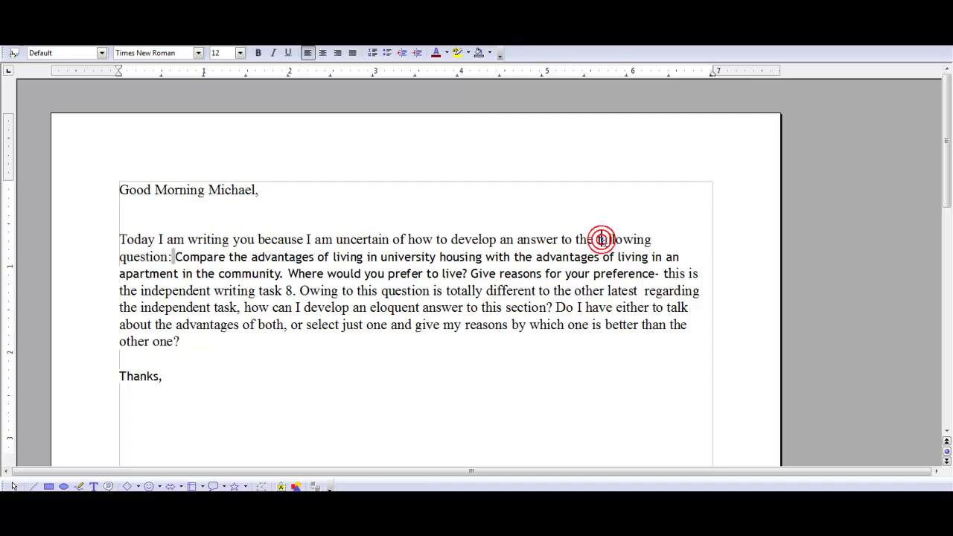
key("BackSpace")
type("o")
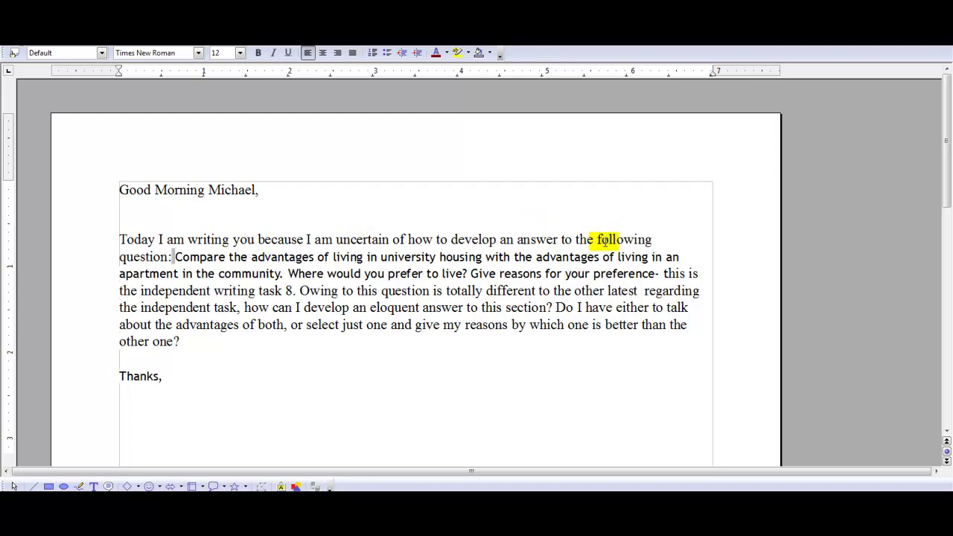
- Move the 'Owing to this question' sentence into its own paragraph after a blank line
key("Right")
key("Right")
key("Right")
key("Right")
key("Right")
key("Right")
key("Right")
key("Right")
key("Right")
key("Right")
key("Right")
key("Right")
key("Right")
key("Right")
key("Right")
key("Right")
key("Right")
key("Right")
key("Right")
key("Right")
key("Left")
key("Left")
key("Left")
key("Left")
key("Left")
key("Left")
key("Left")
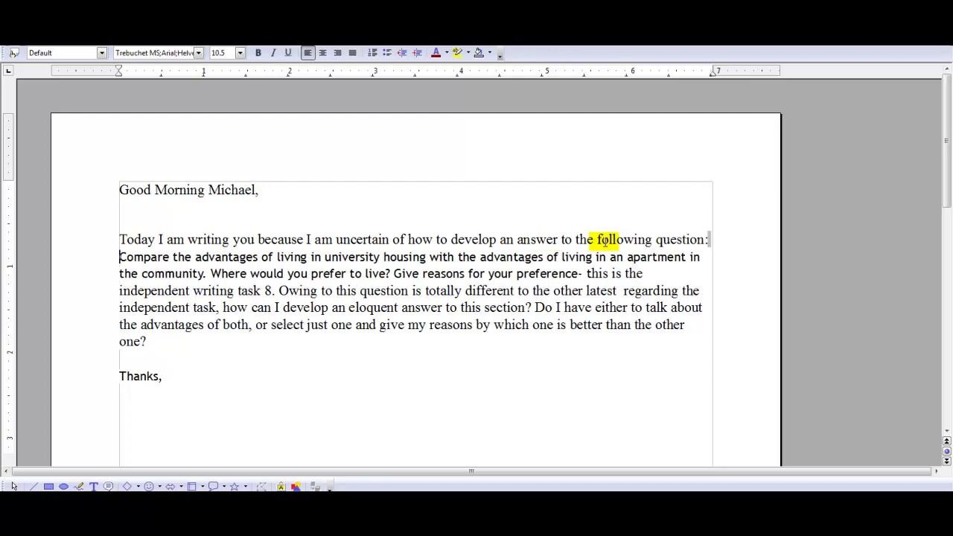
key("Down")
key("Down")
key("Left")
key("Left")
key("Left")
key("Left")
key("Left")
key("Left")
key("Left")
key("Left")
key("Left")
key("Left")
key("Left")
key("Left")
key("Left")
key("Left")
key("Left")
key("Left")
key("Left")
key("Left")
key("Left")
key("Left")
key("Left")
key("Left")
key("Left")
key("Left")
key("Left")
key("Left")
key("Left")
key("Left")
key("Left")
key("Left")
key("Left")
key("Left")
key("Left")
key("Left")
key("Left")
key("Left")
key("Left")
key("Left")
key("Left")
key("Down")
key("Left")
key("Left")
key("Left")
key("Left")
key("Left")
key("Left")
key("Left")
key("Left")
key("Left")
key("Return")
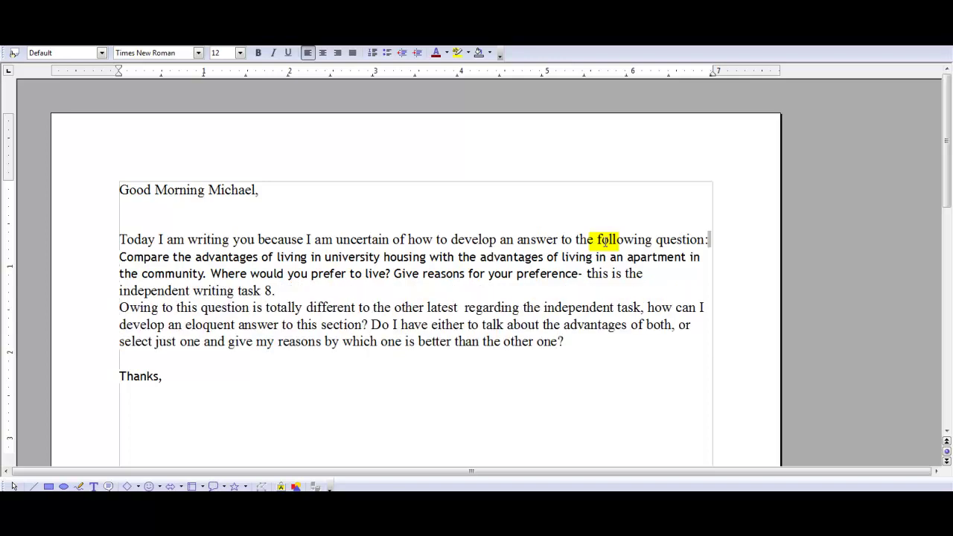
key("Return")
key("Up")
key("Up")
key("Up")
key("Up")
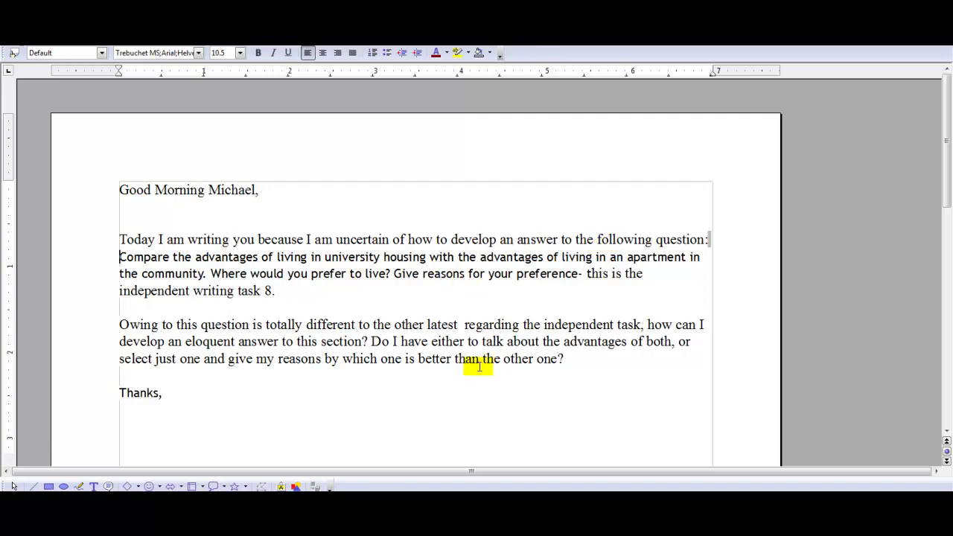
left_click(448, 389)
key("Return")
key("Return")
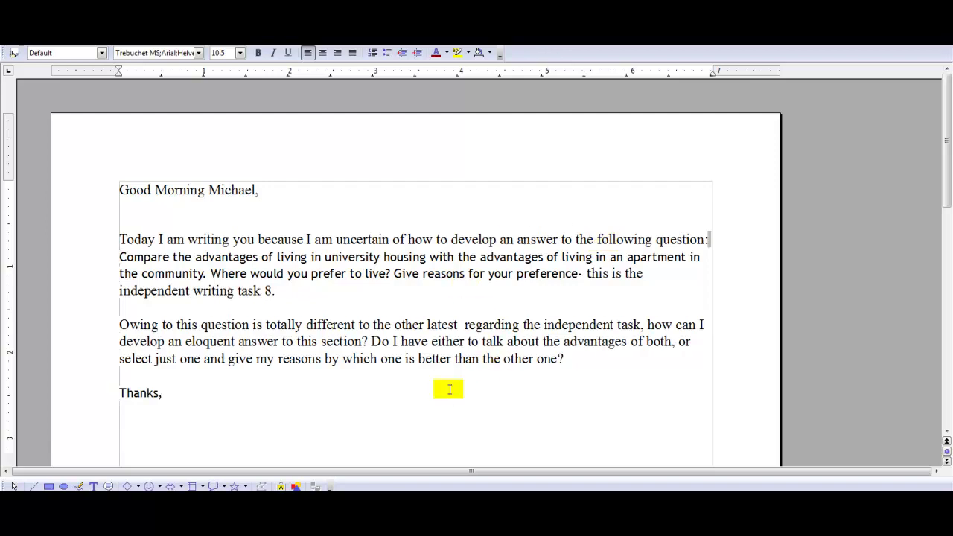